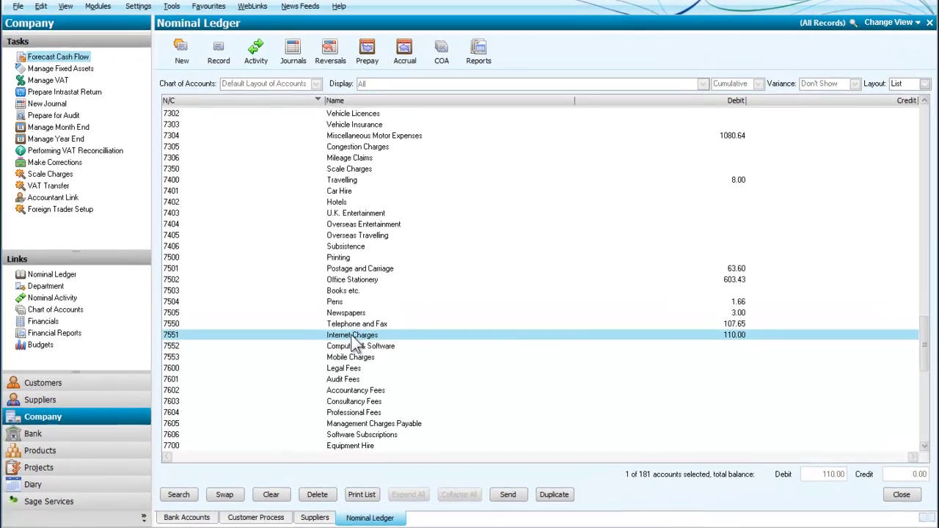
left_click(363, 321)
double_click(350, 335)
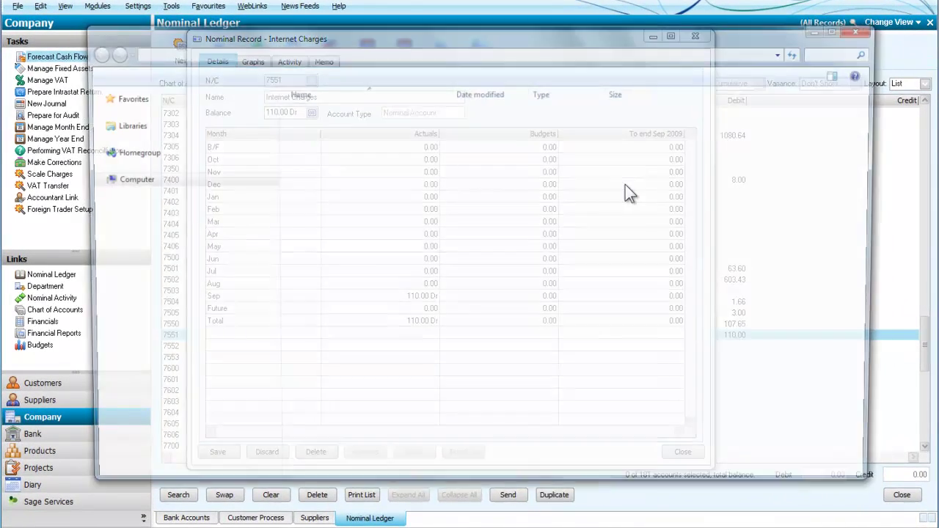
left_click(863, 30)
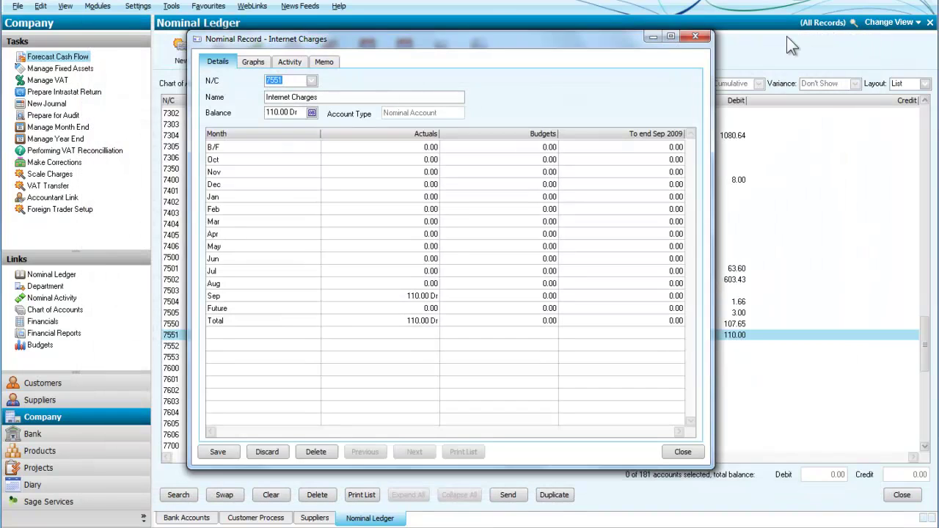
left_click(288, 61)
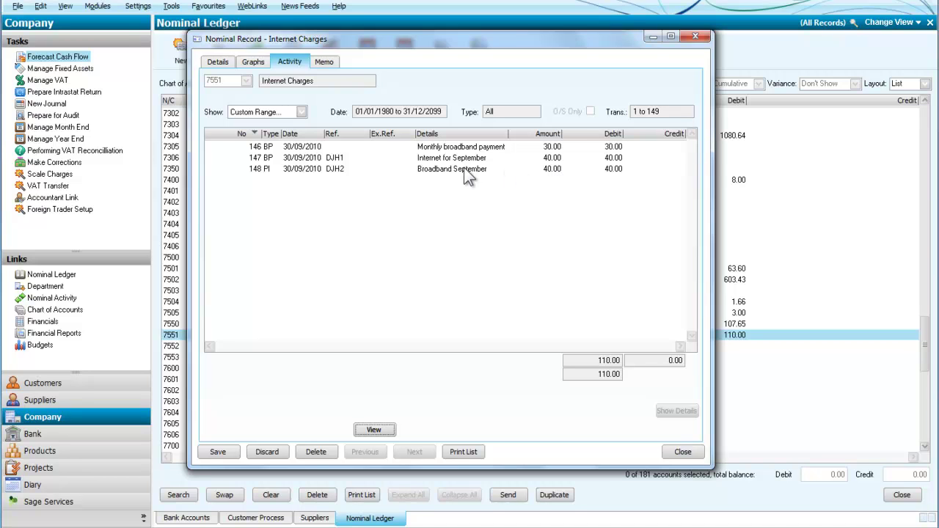
left_click(682, 451)
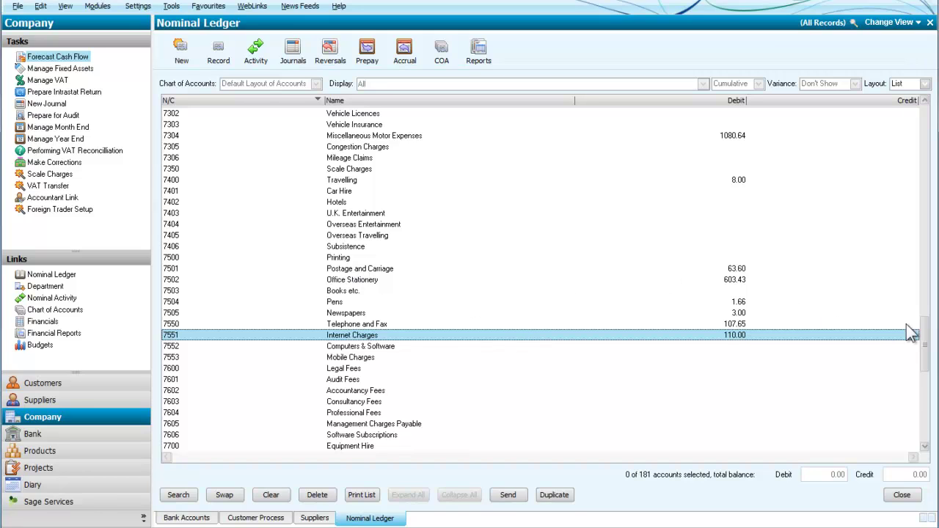
left_click_drag(933, 341, 916, 110)
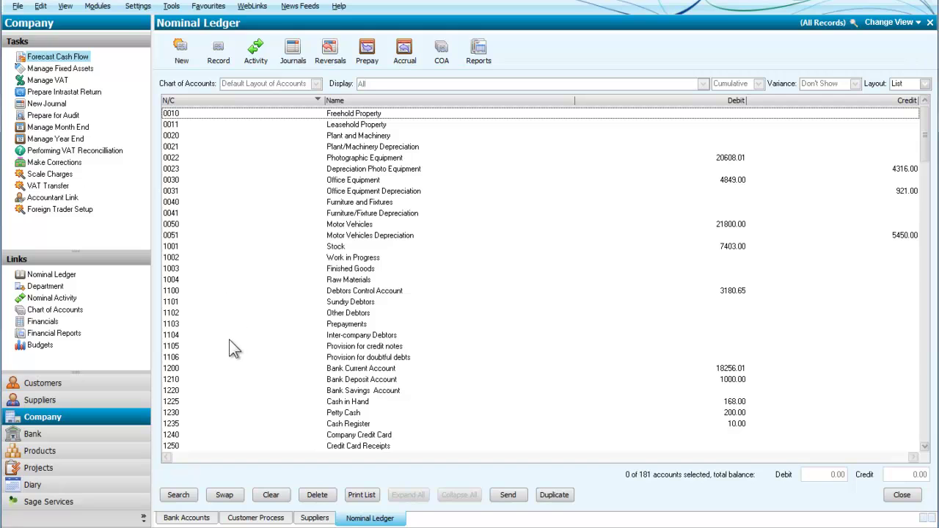
double_click(337, 369)
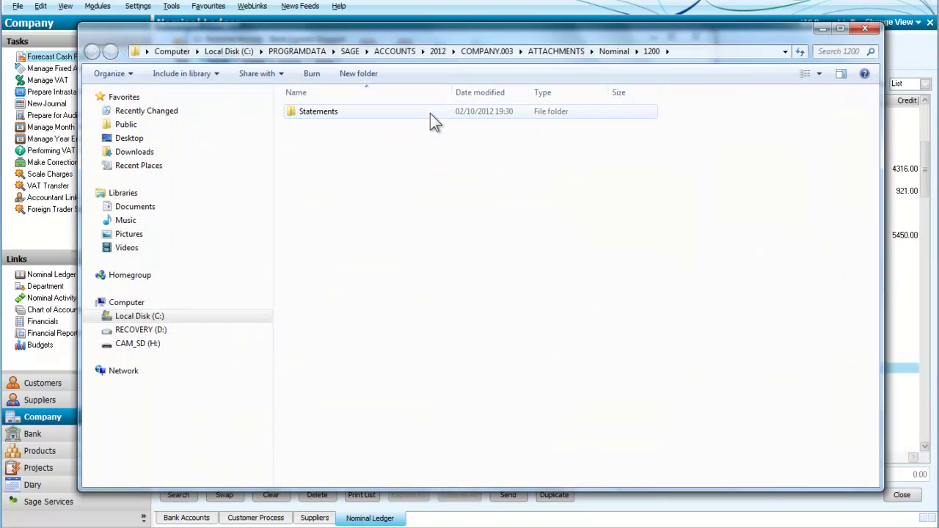
left_click(862, 32)
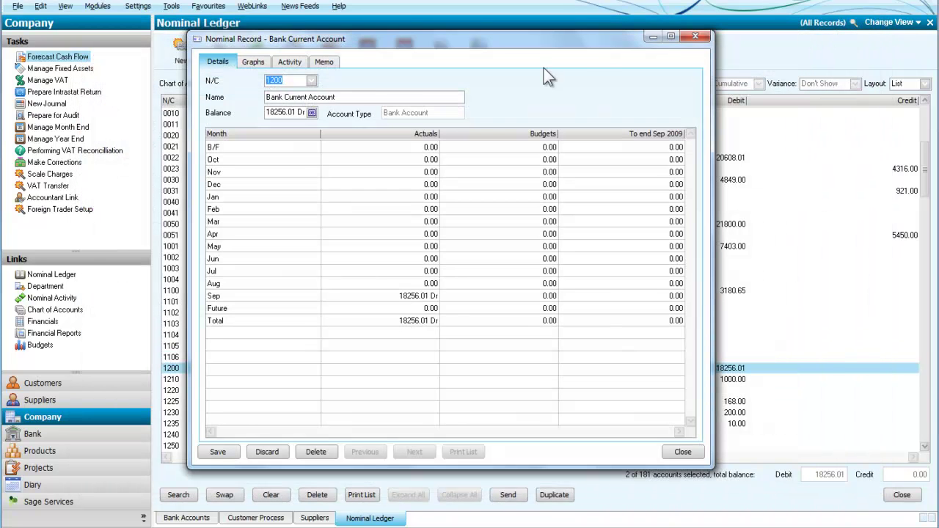
left_click(289, 62)
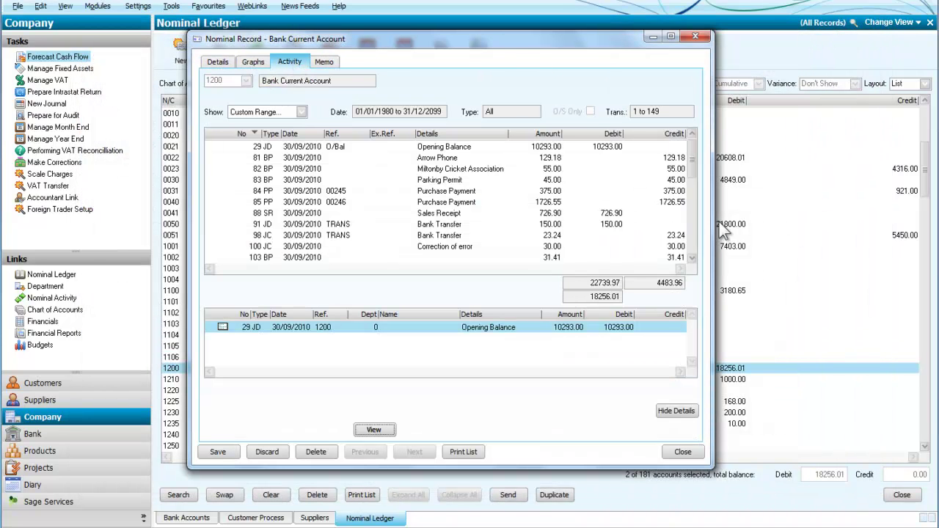
left_click_drag(688, 169, 683, 269)
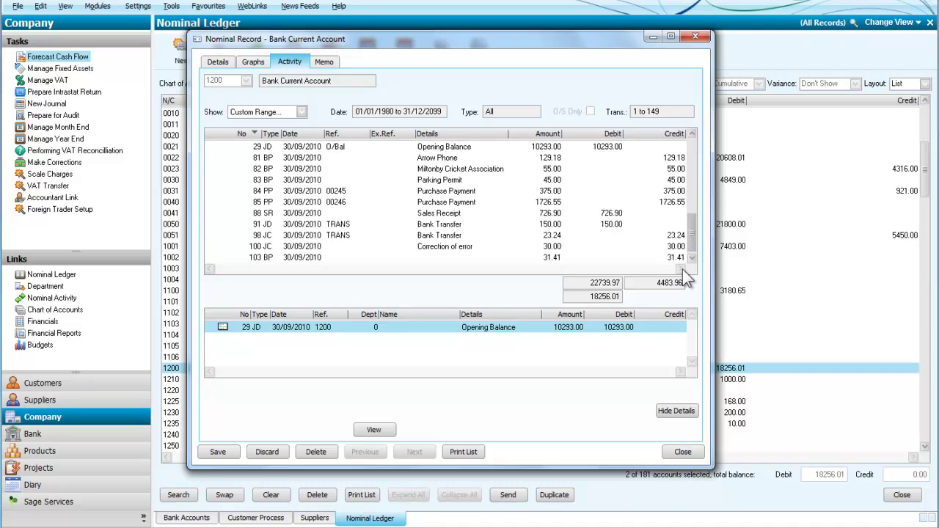
left_click(643, 258)
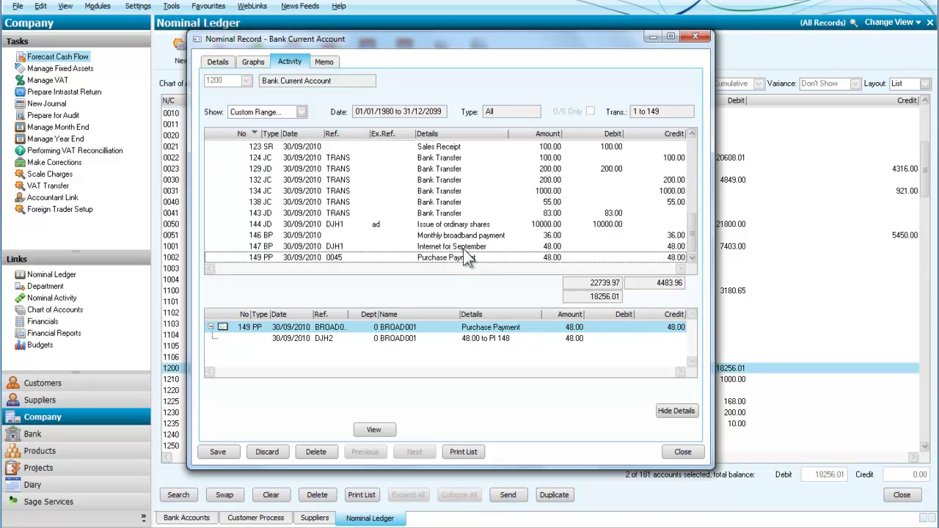
left_click(683, 452)
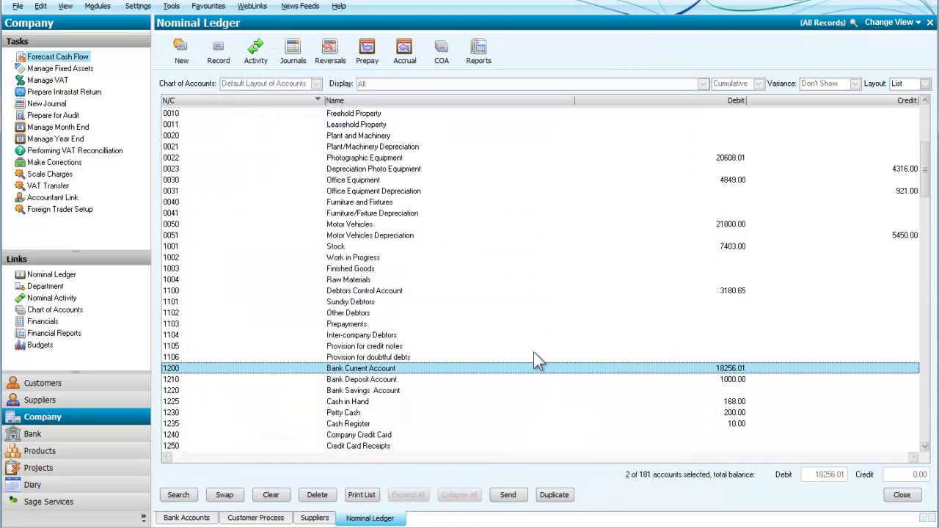
scroll(485, 388, "down", 3)
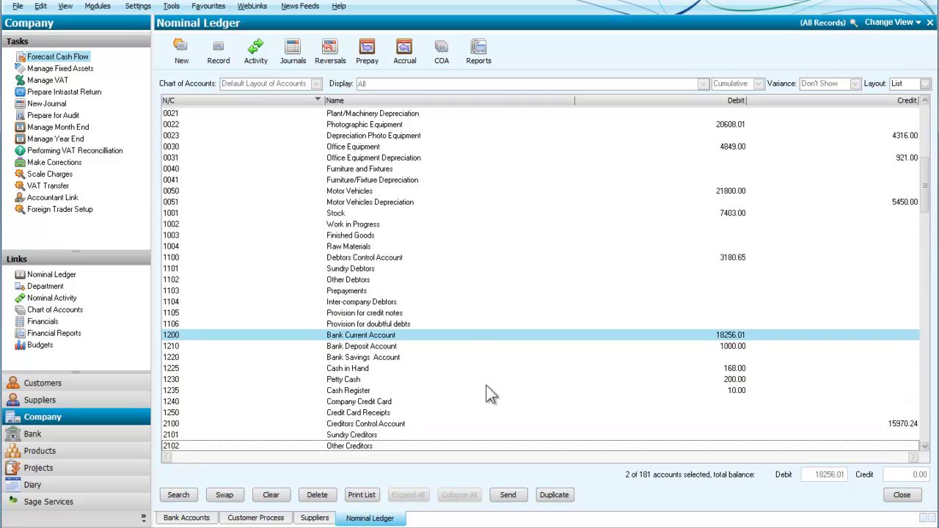
scroll(485, 382, "down", 1)
double_click(344, 412)
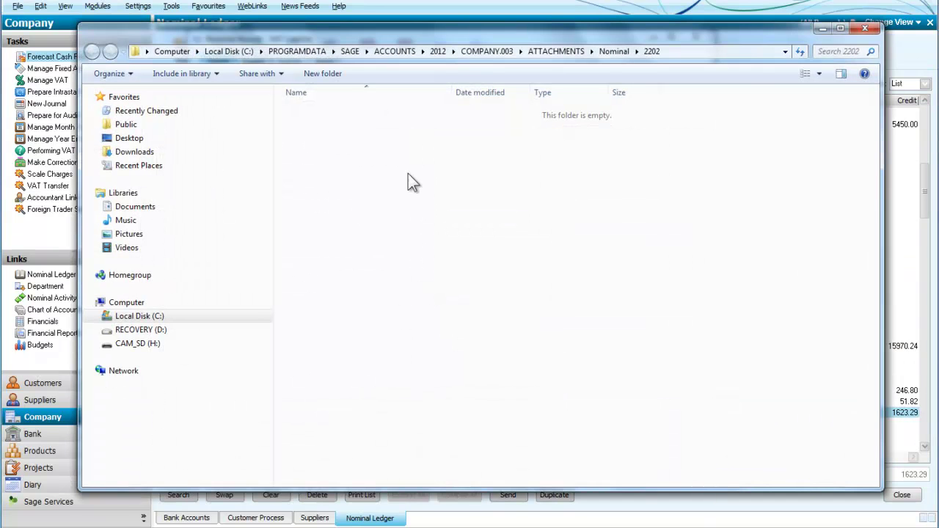
left_click(858, 29)
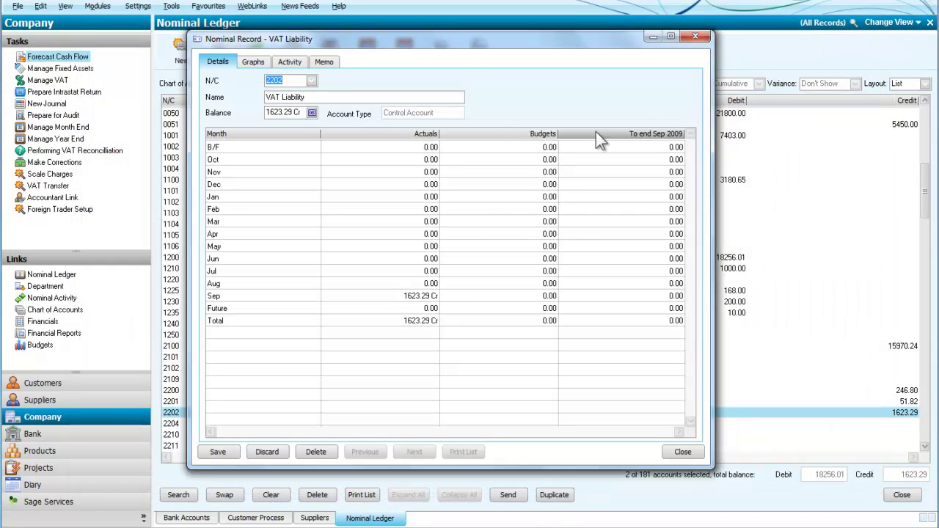
left_click(292, 62)
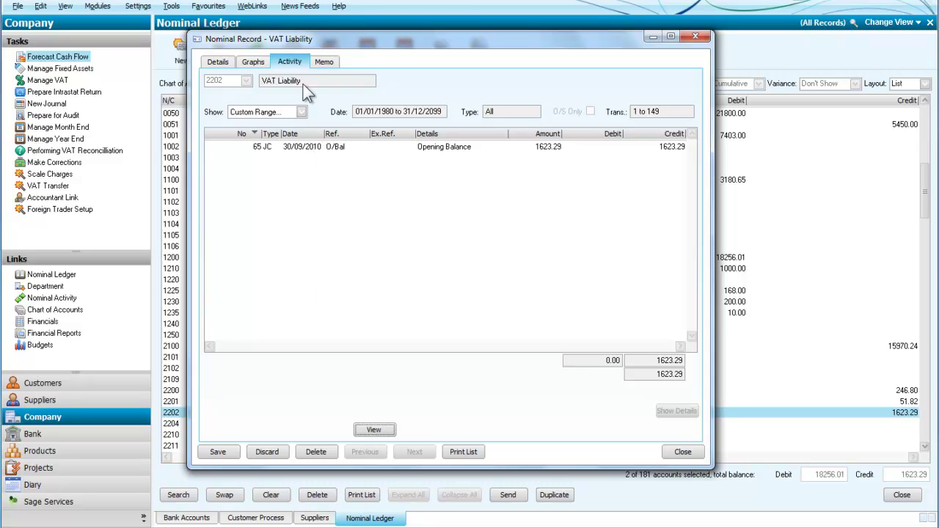
left_click(695, 38)
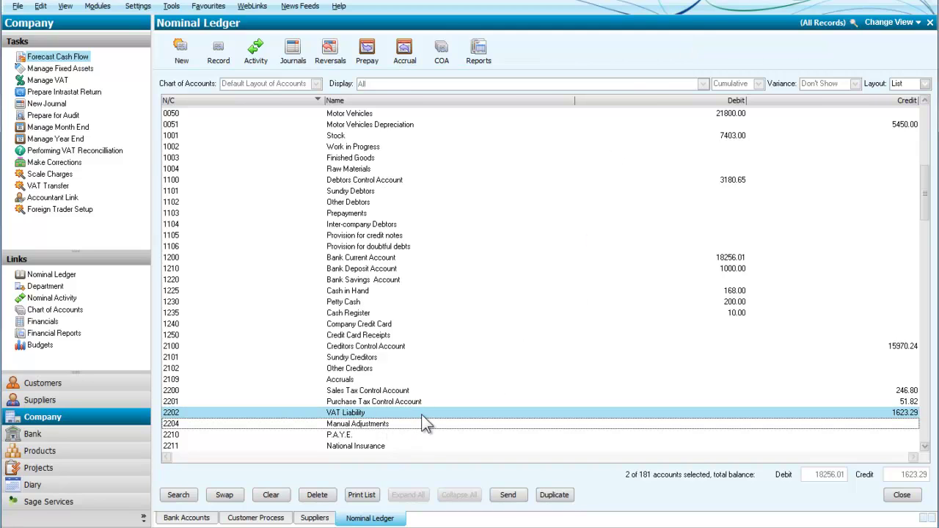
double_click(384, 401)
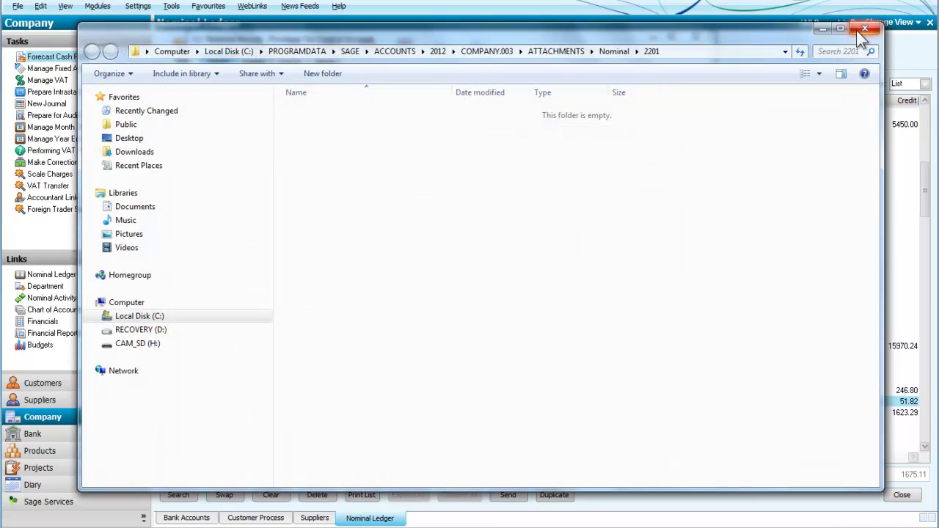
left_click(863, 28)
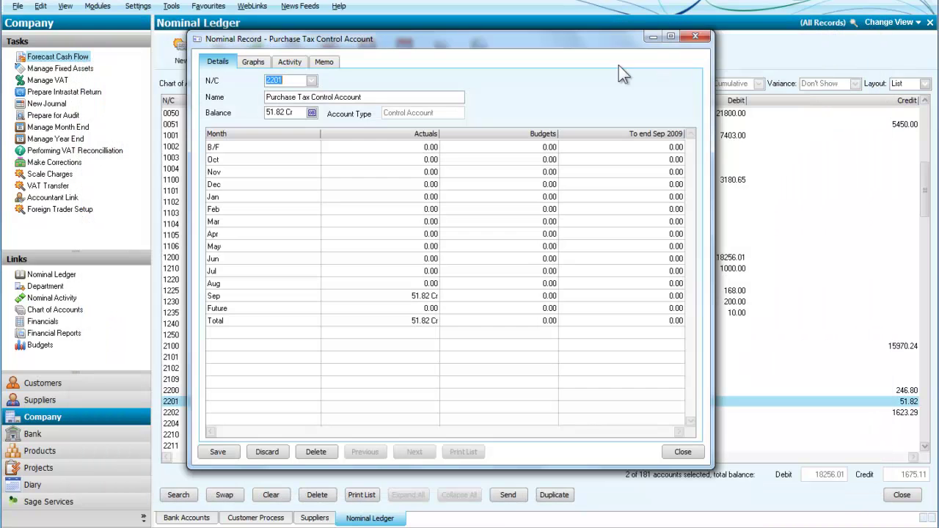
left_click(295, 63)
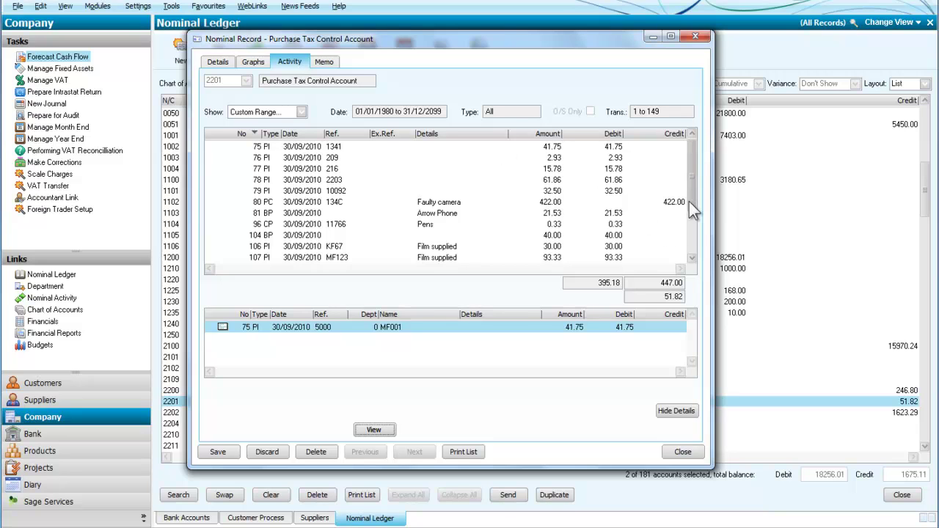
left_click_drag(686, 182, 694, 259)
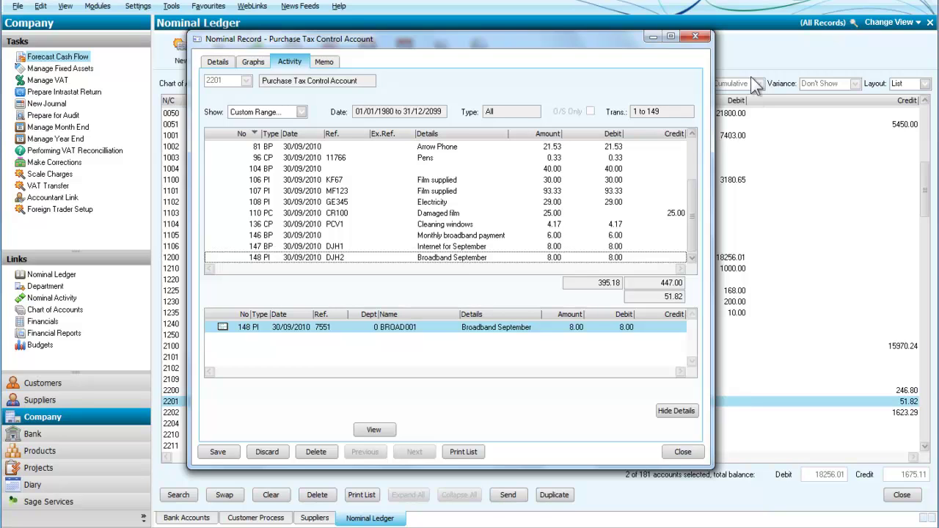
left_click(692, 38)
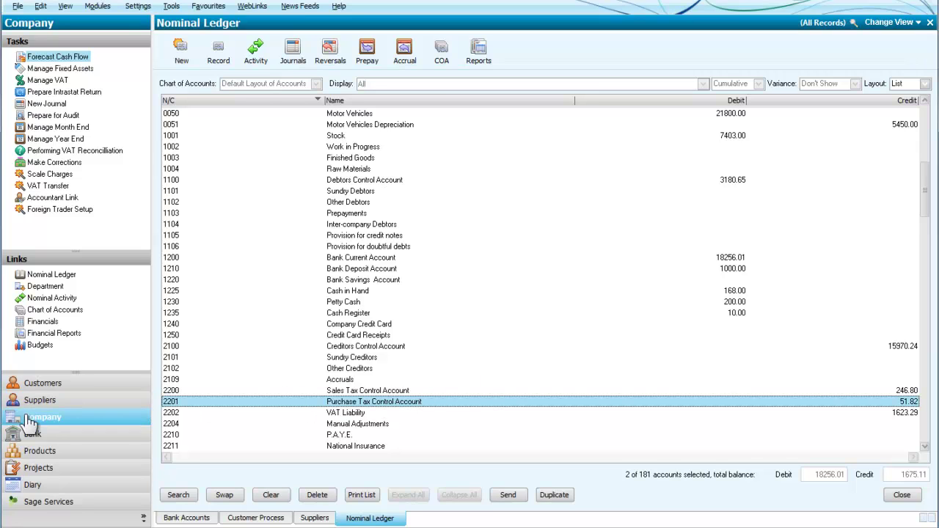
Start a new nominal journal and choose account 1200 Bank Current Account for line one
left_click(291, 53)
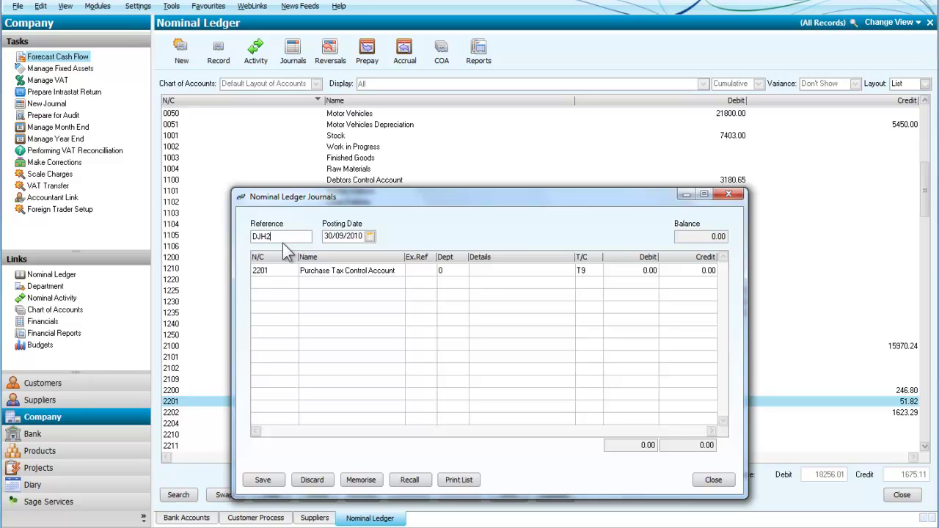
key("Tab")
key("Tab")
left_click(292, 268)
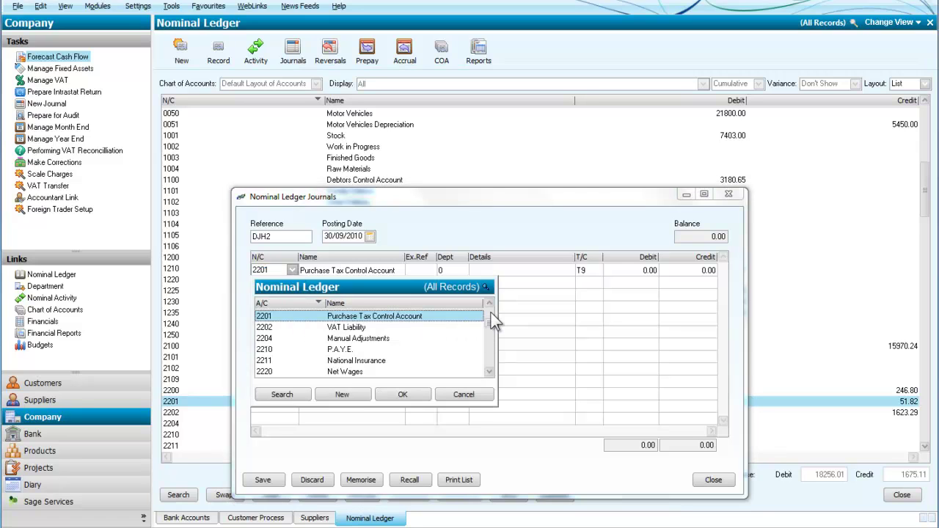
left_click_drag(491, 324, 493, 321)
scroll(493, 321, "up", 2)
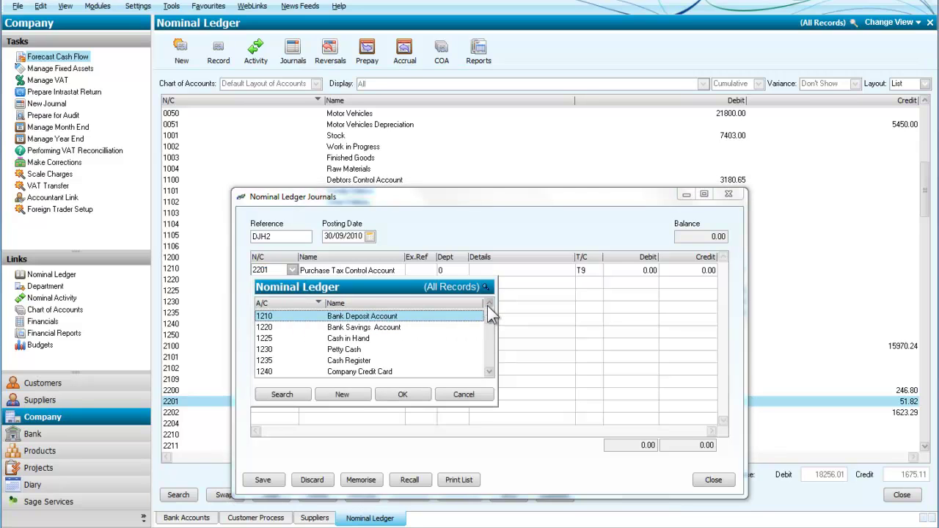
left_click(488, 303)
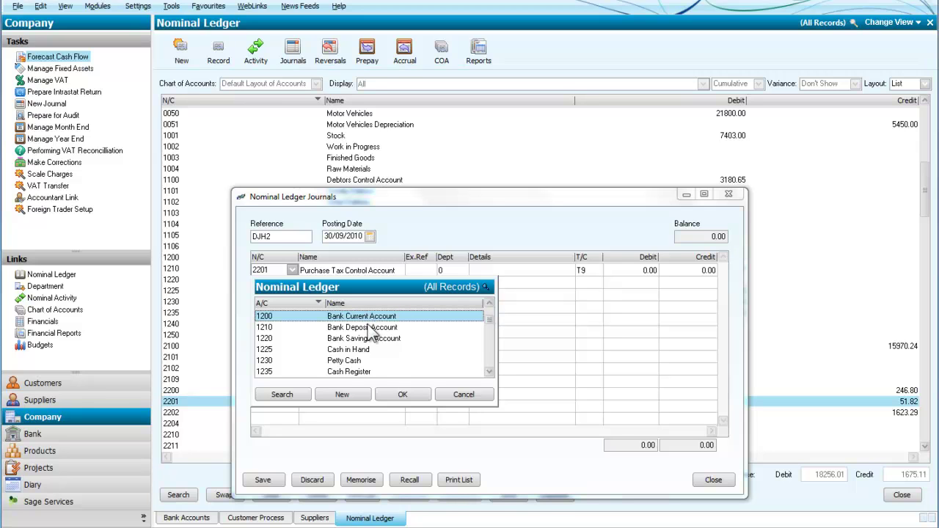
left_click(399, 394)
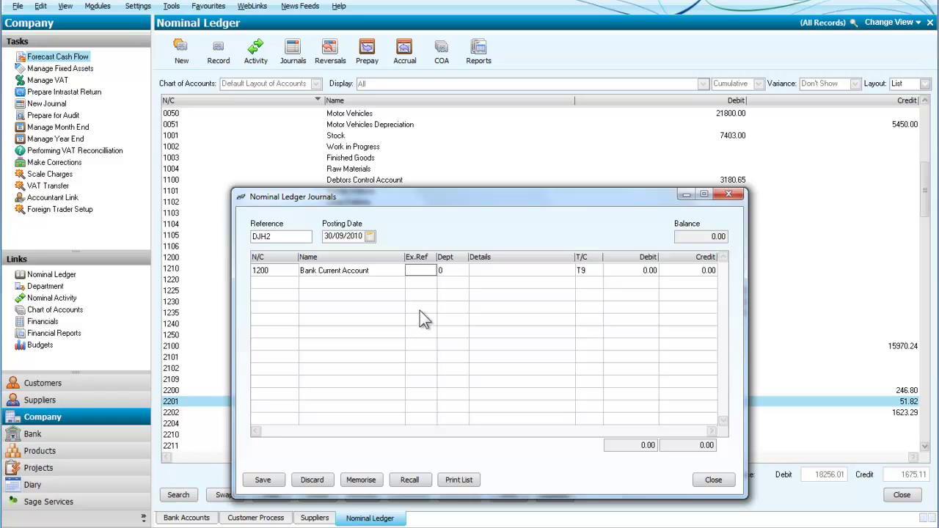
Give line one the details 'Correcting entry', tax code T9 and a 48.00 debit
key("Tab")
key("Tab")
type("Correcti")
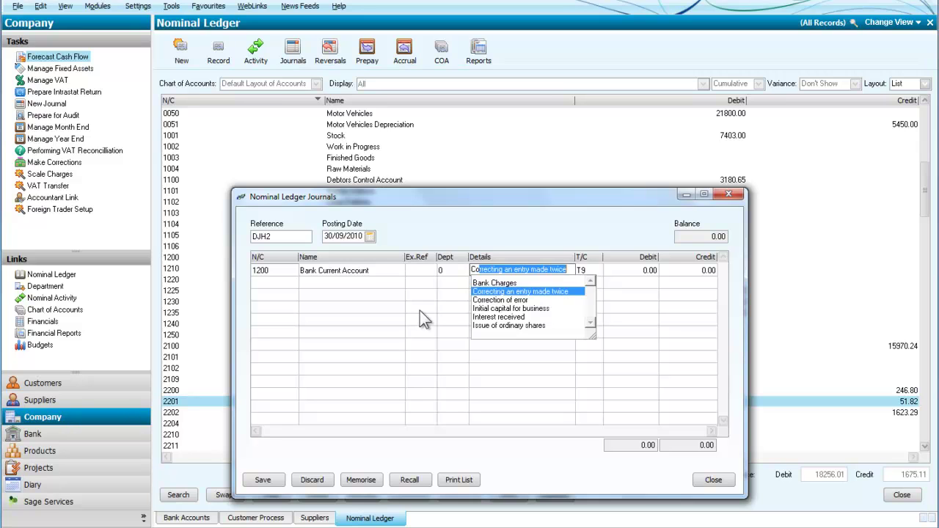
type("ng entry")
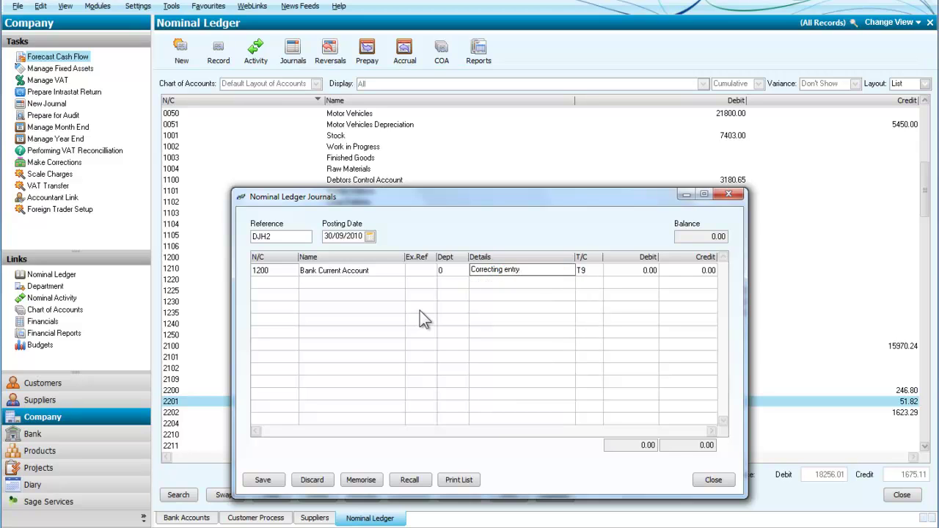
key("Tab")
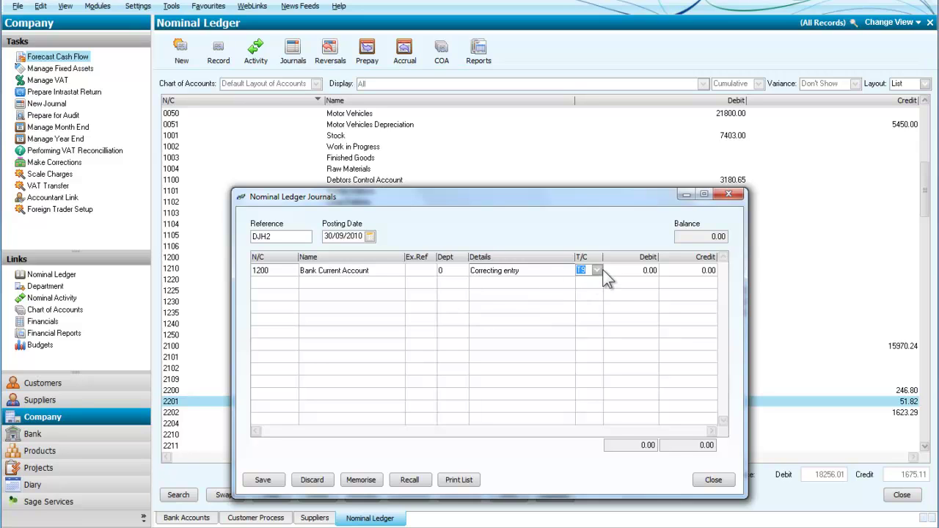
key("Tab")
type("48")
key("Tab")
key("Tab")
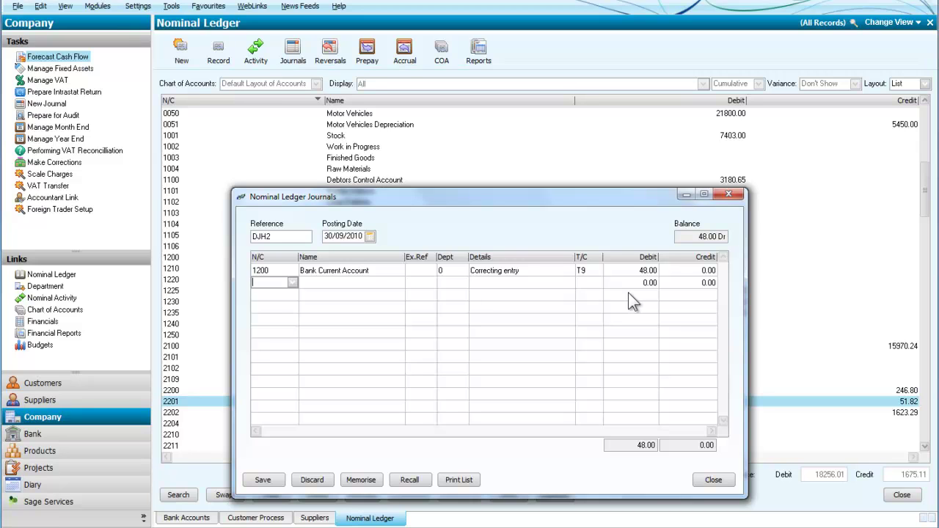
Credit 40.00 to 7551 Internet Charges, detailed 'Correcting entry' with tax code T9
type("7")
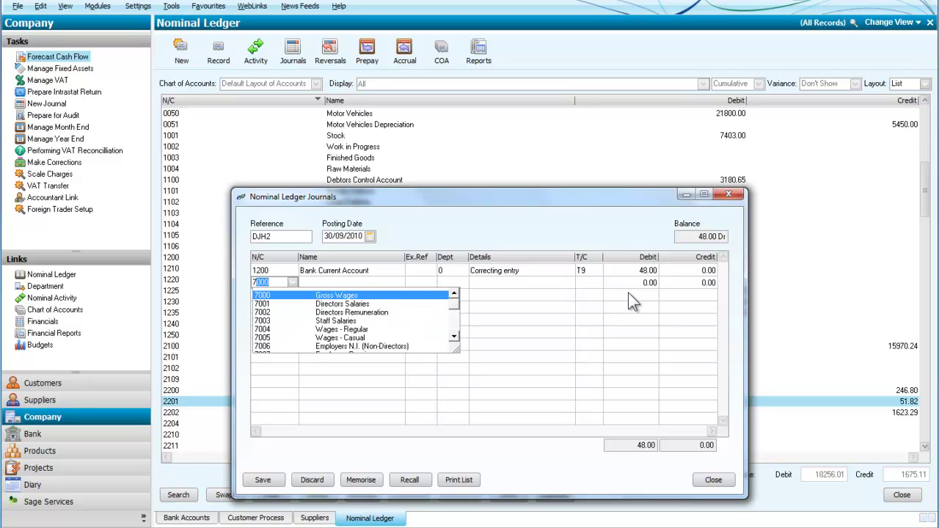
type("551")
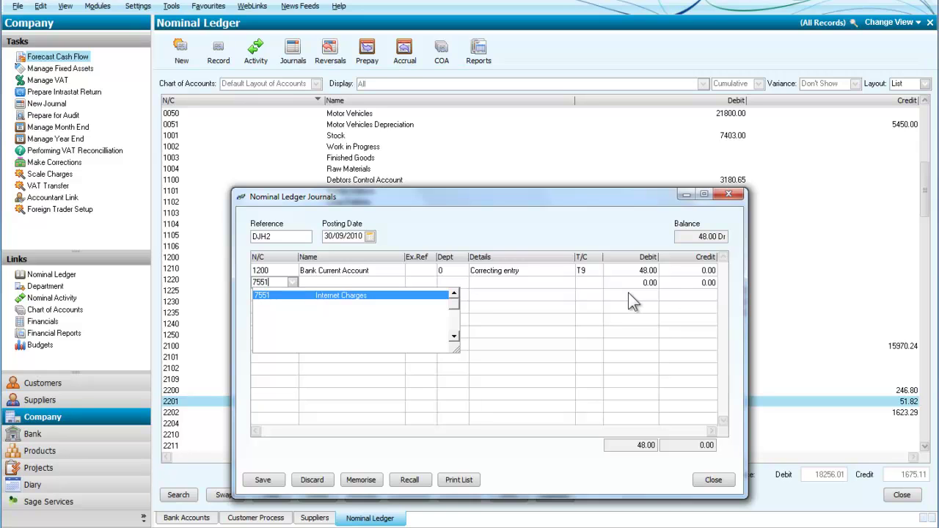
key("Tab")
key("Tab")
key("Tab")
key("Tab")
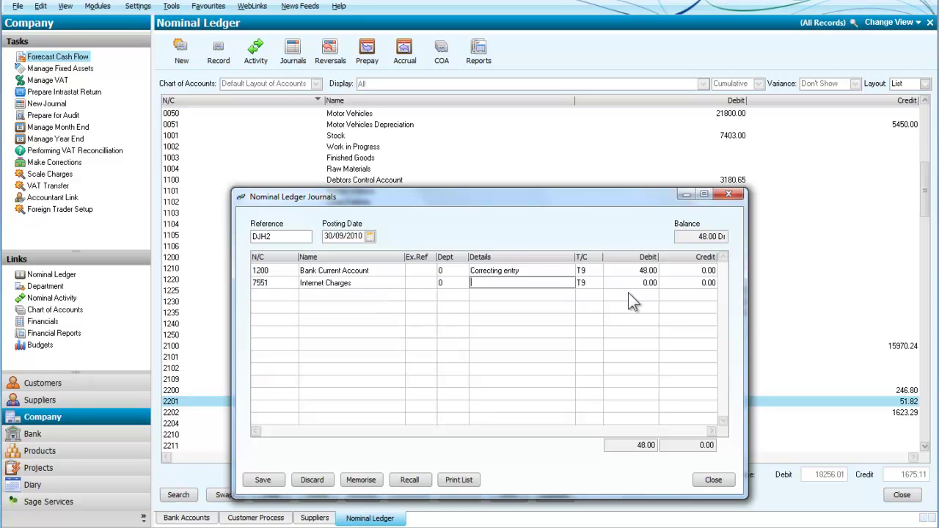
type("Correcting an entry made twice")
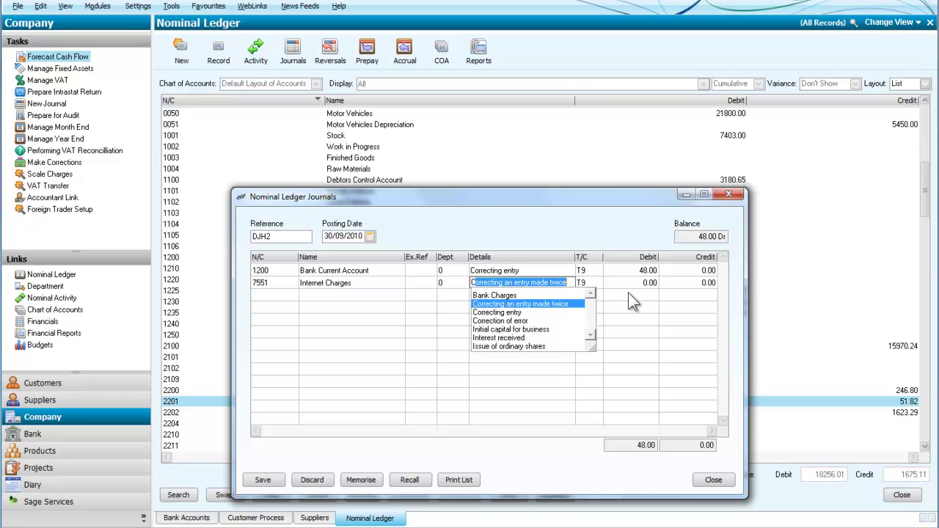
key("Down")
key("Tab")
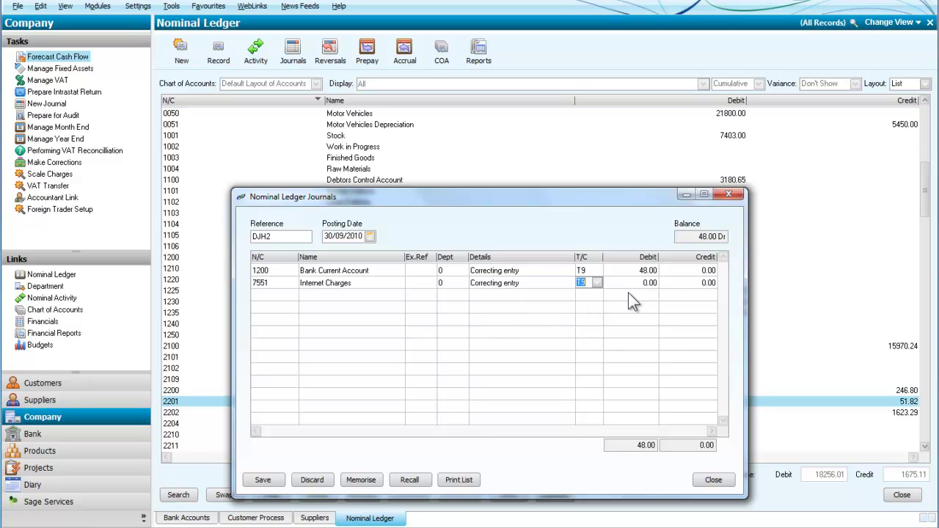
key("Tab")
key("Tab")
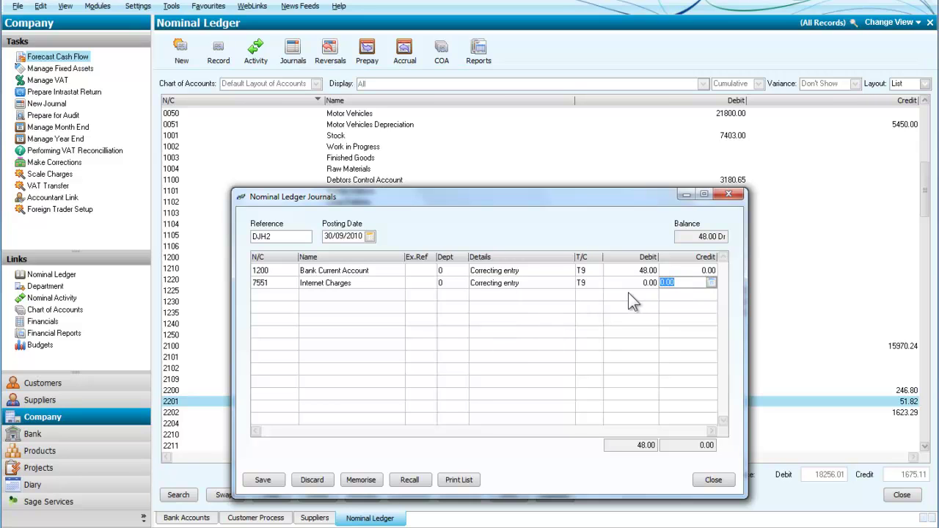
type("40")
key("Tab")
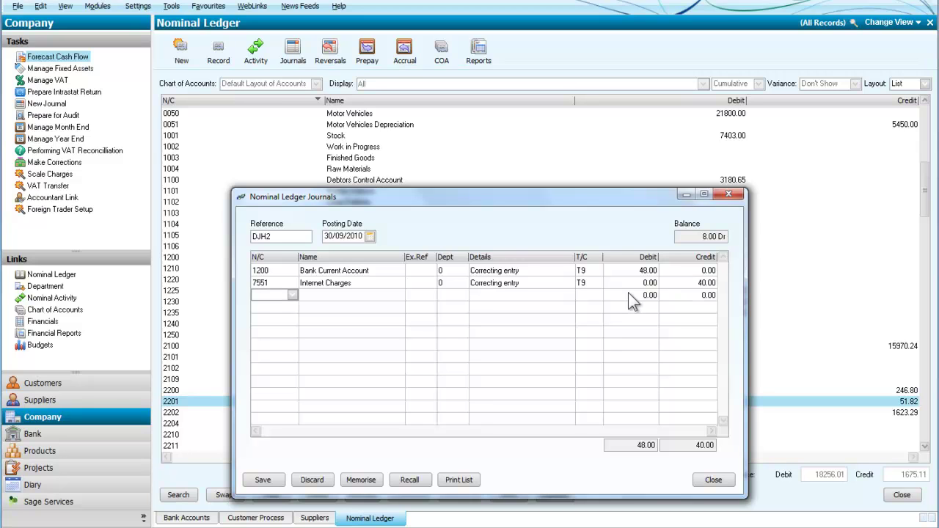
type("22001")
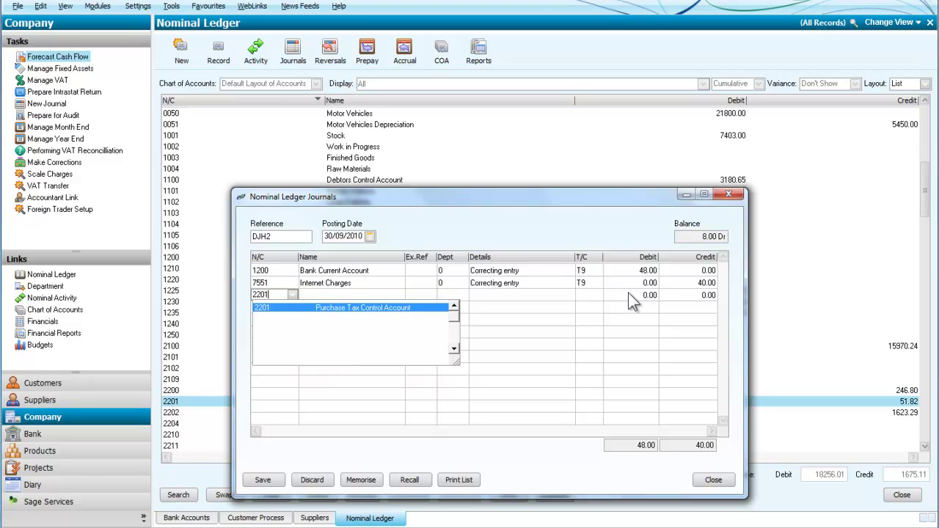
Credit 8.00 to 2201 Purchase Tax Control Account as 'Correcting entry', balancing both sides at 48.00
key("Tab")
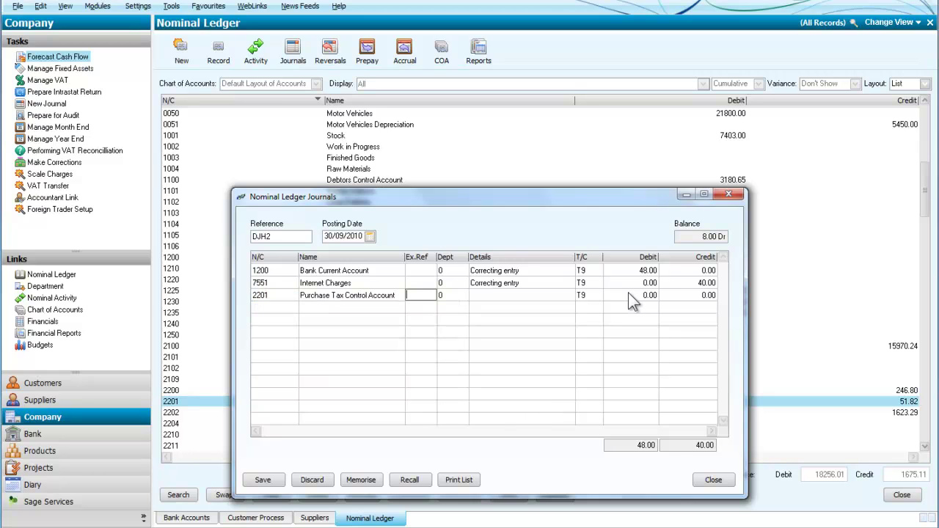
key("Tab")
key("Tab")
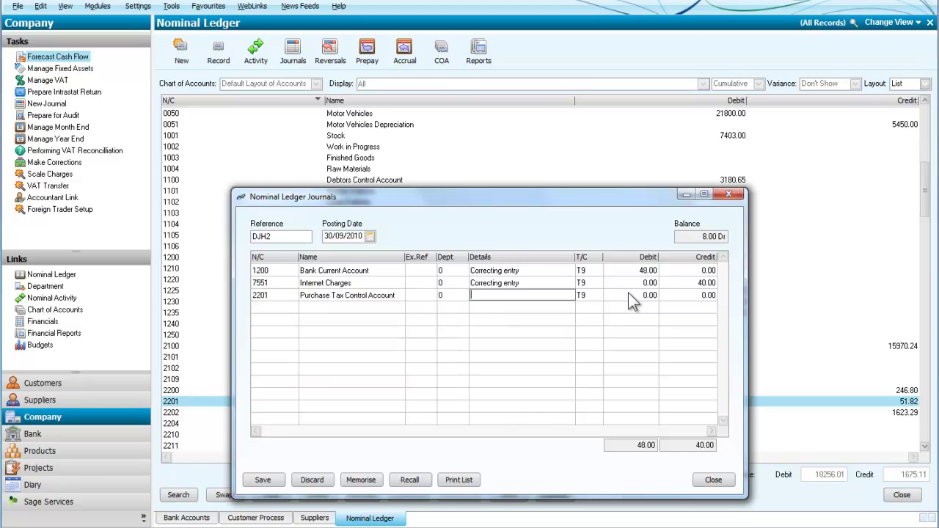
type("Correcting an entry made twice")
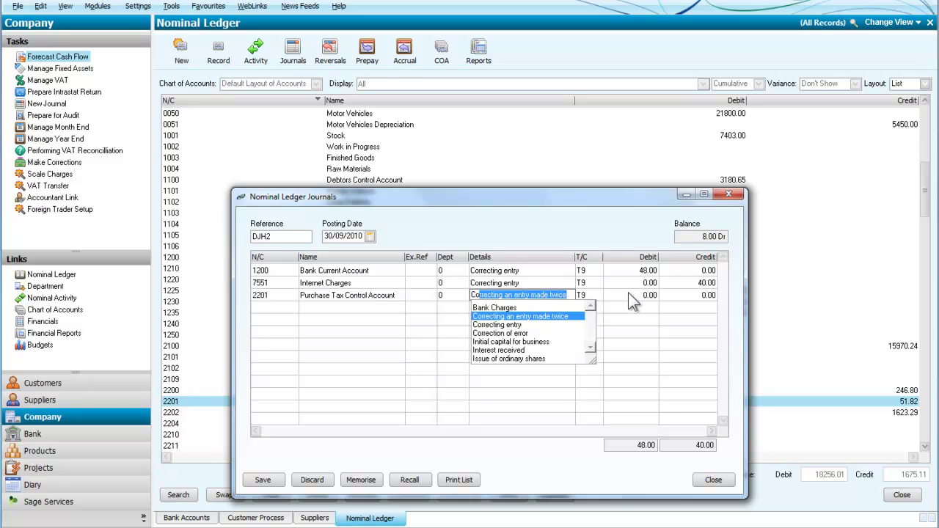
left_click(494, 324)
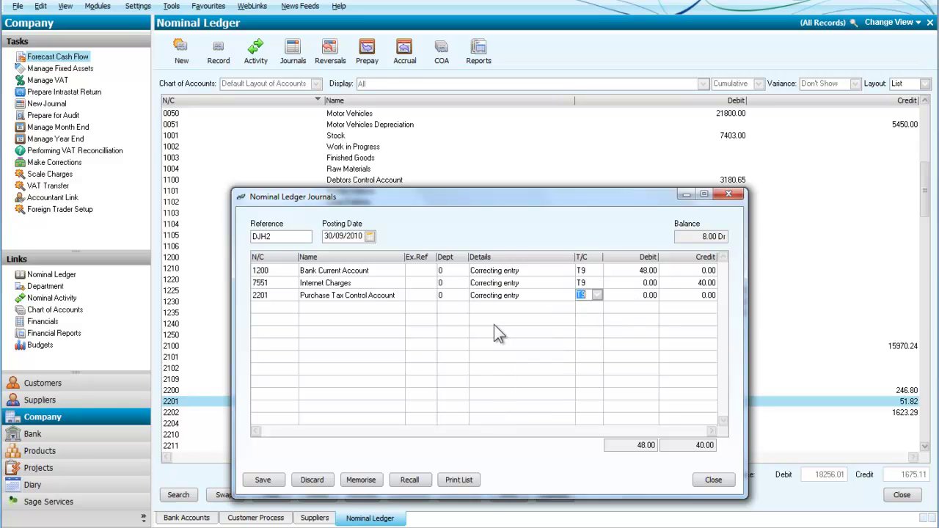
key("Tab")
key("Tab")
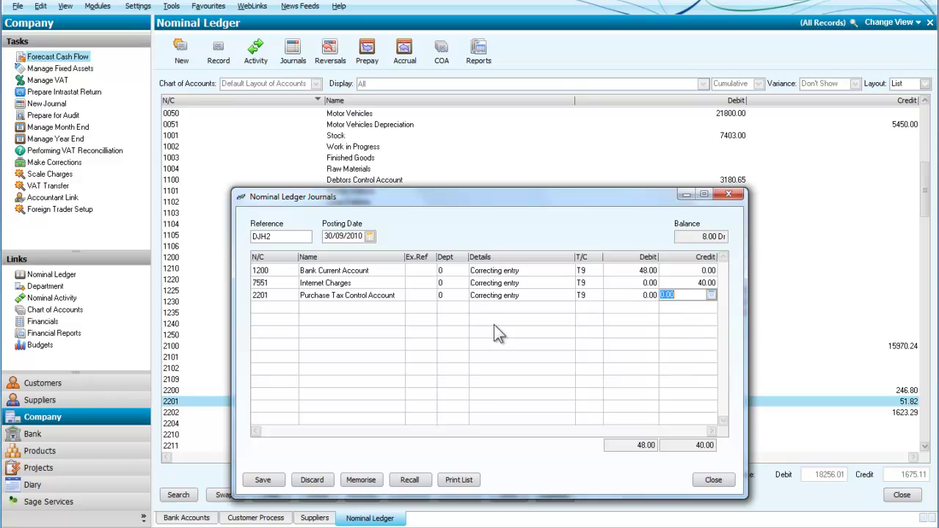
type("8")
key("Tab")
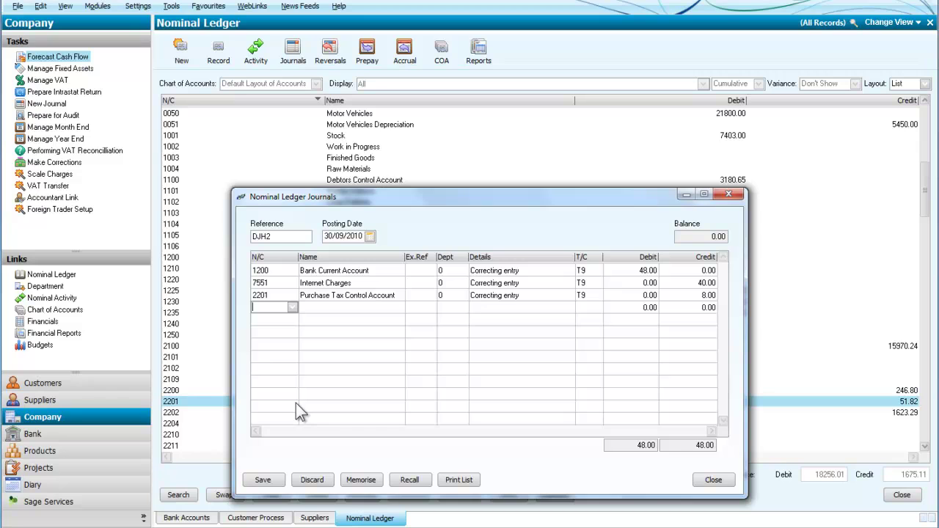
Save the balanced journal DJH2 and close the journal entry window
left_click(263, 479)
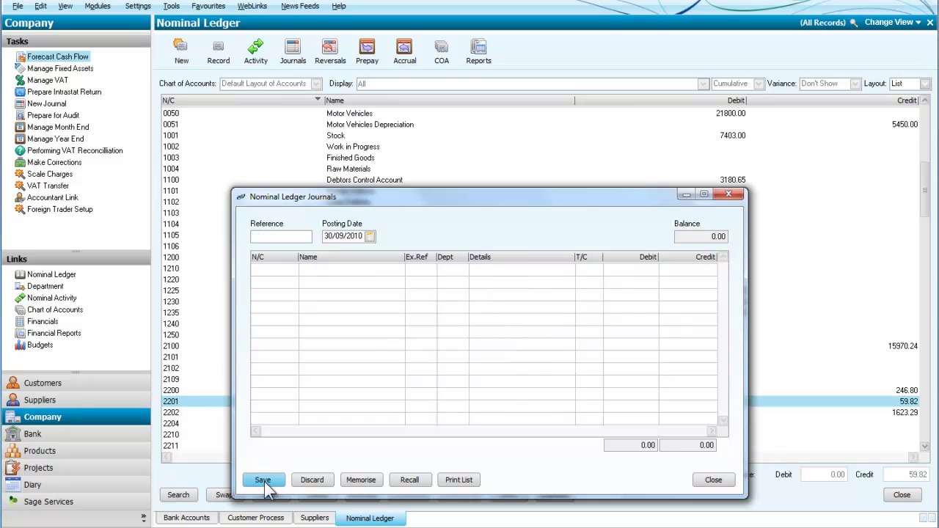
left_click(713, 481)
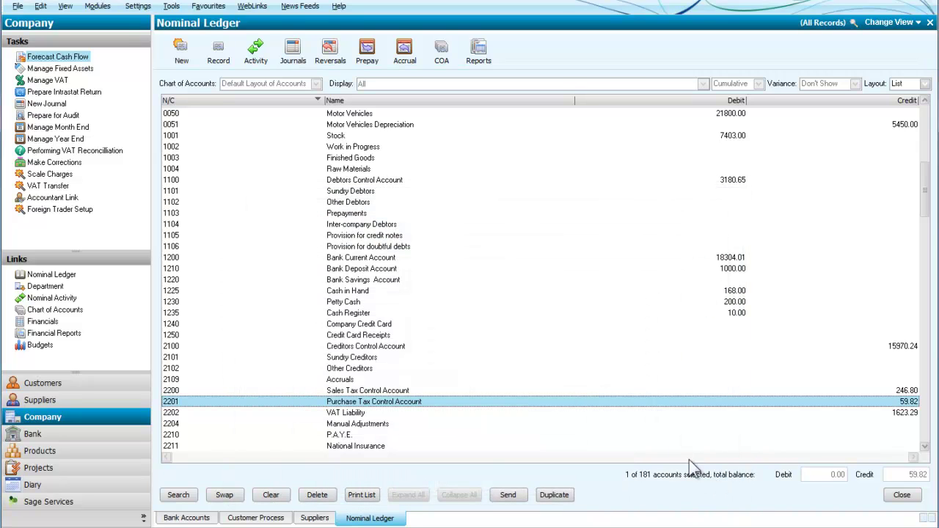